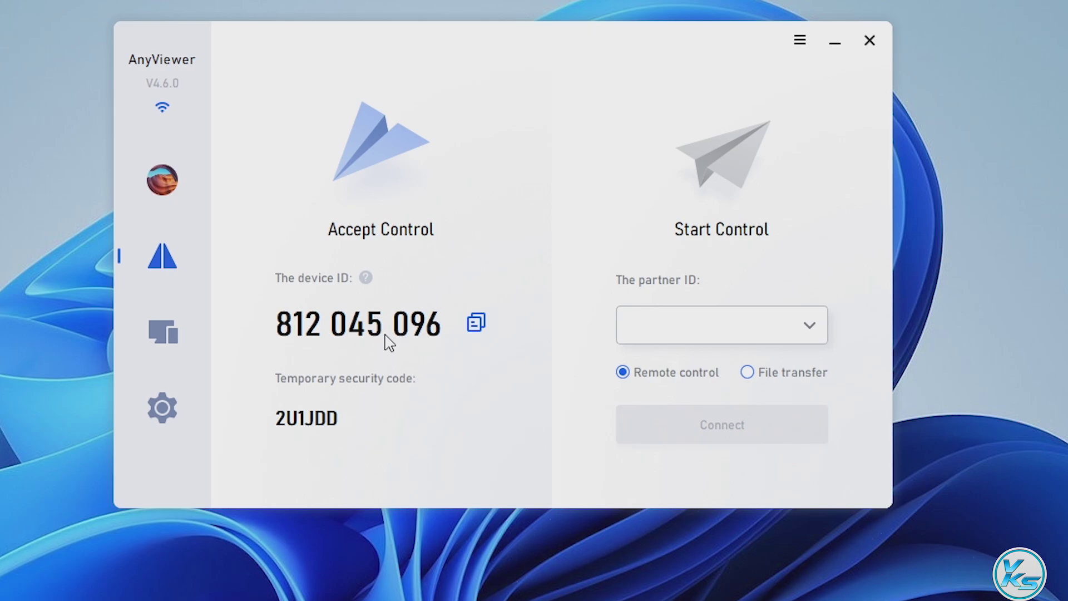
Select the partner ID field, view the Pro account details, then switch to the device list.
click(678, 321)
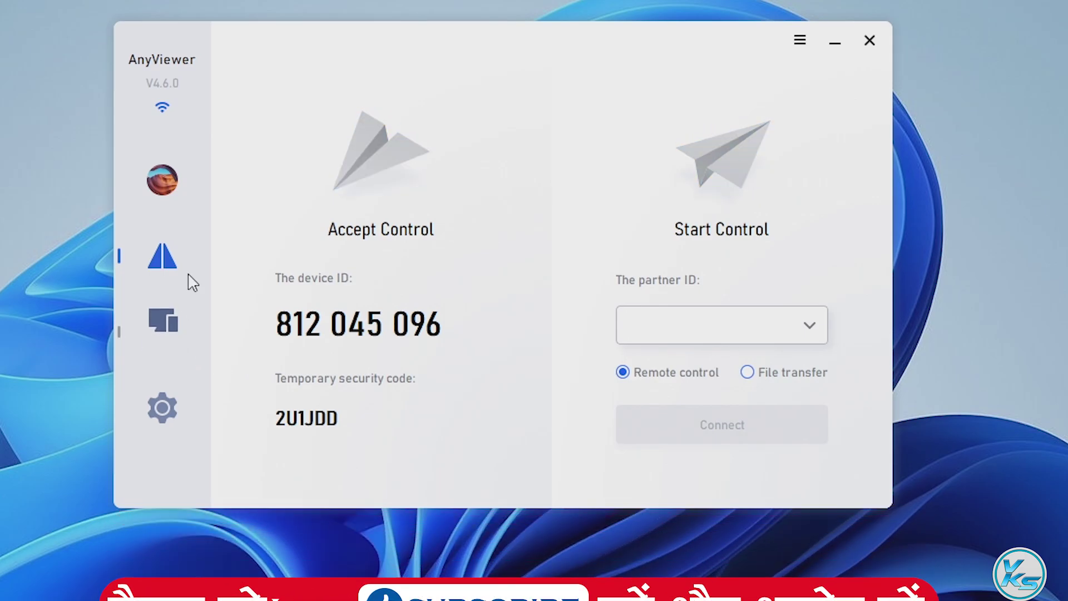
click(172, 181)
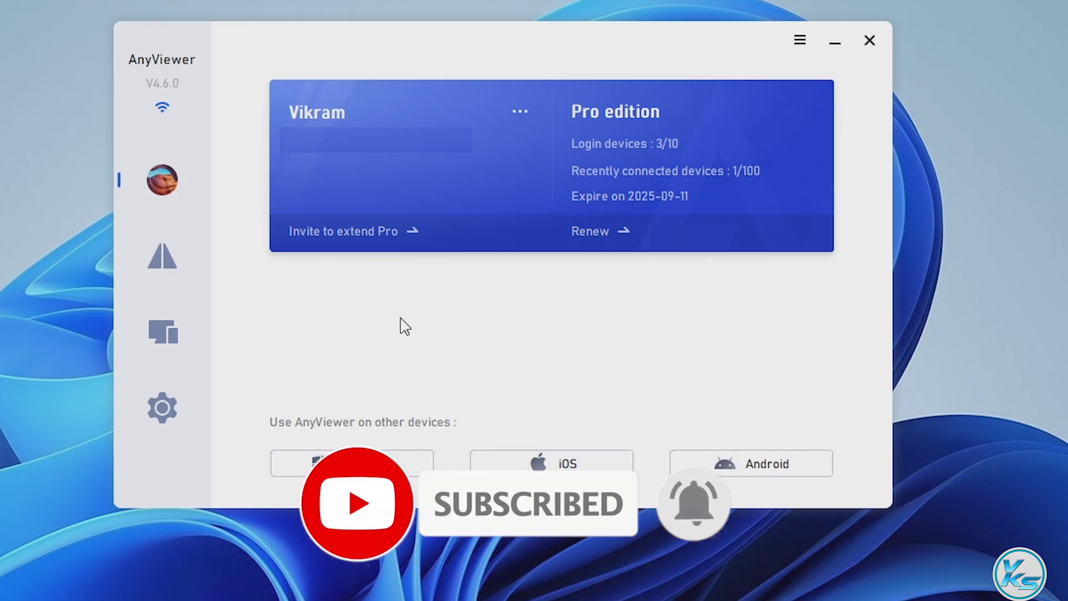
click(184, 334)
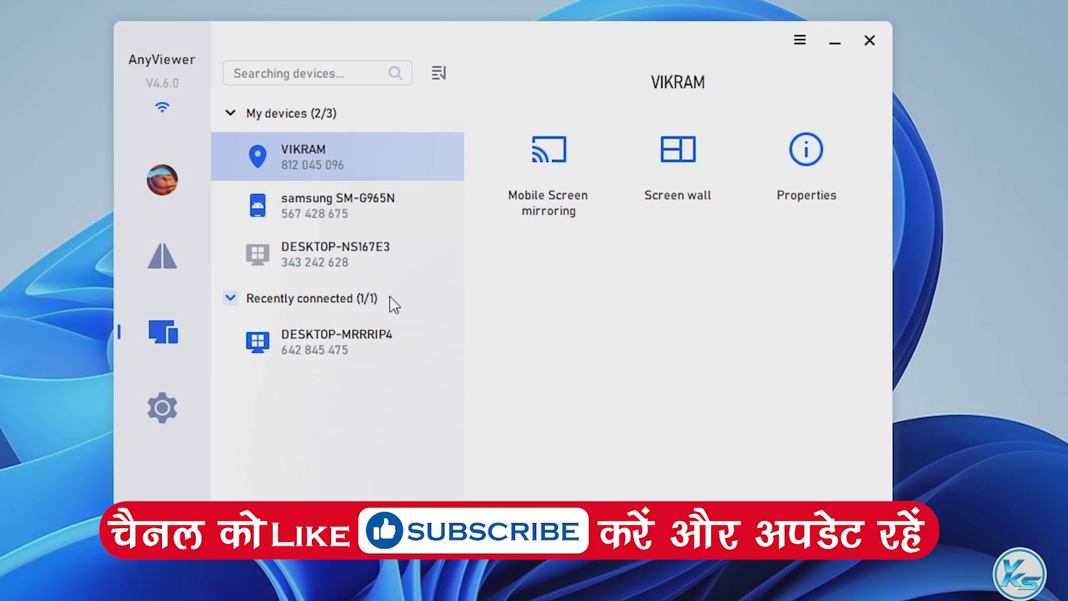
Go from the device list to AnyViewer's Settings via the sidebar gear icon.
click(177, 403)
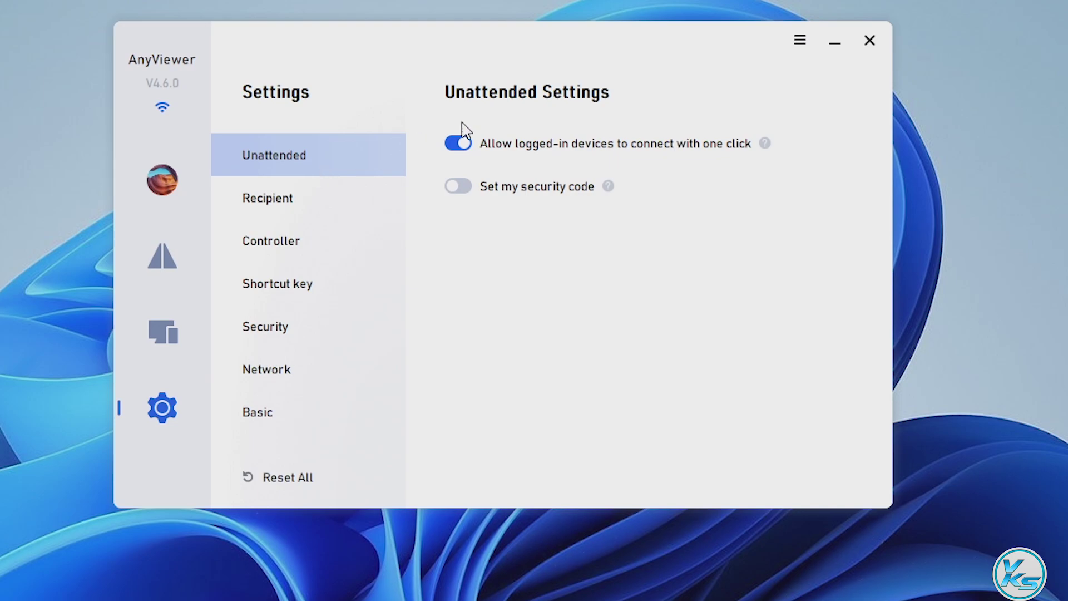
Switch on the custom security code option in Unattended Settings.
click(456, 191)
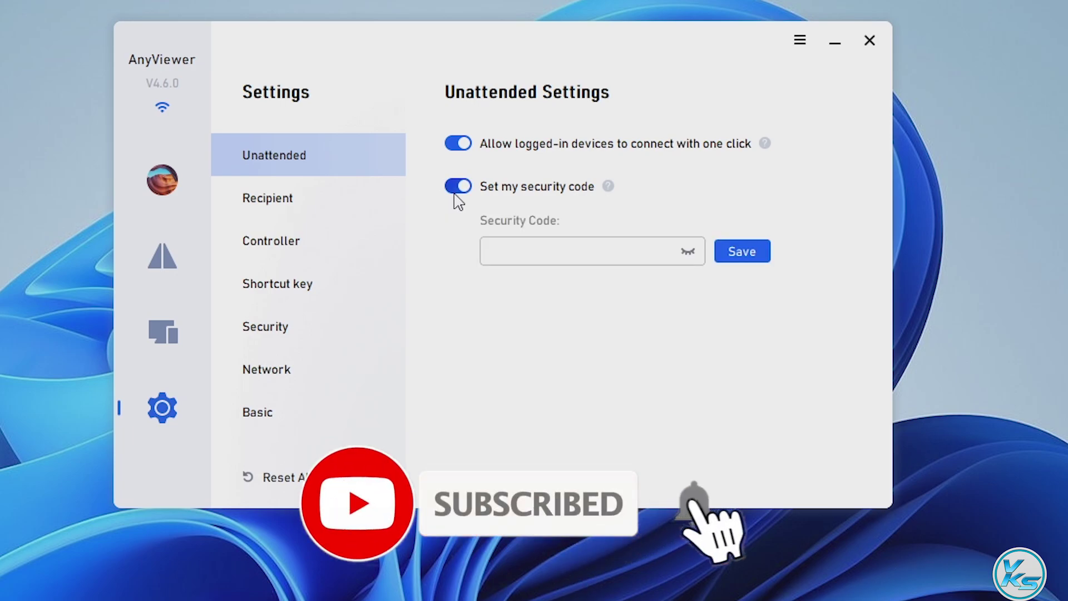
click(526, 247)
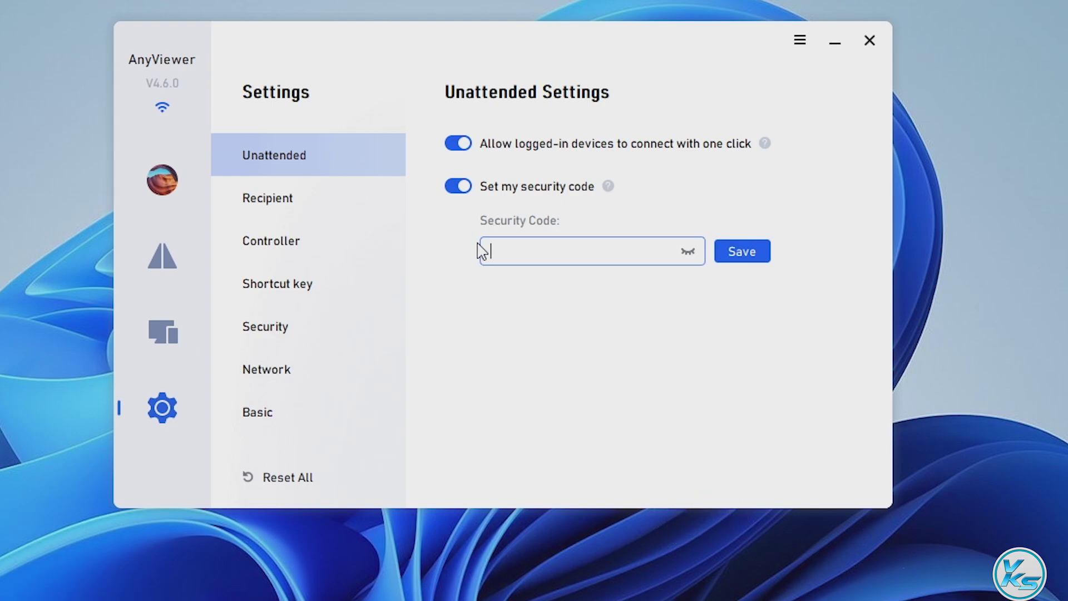
text(12)
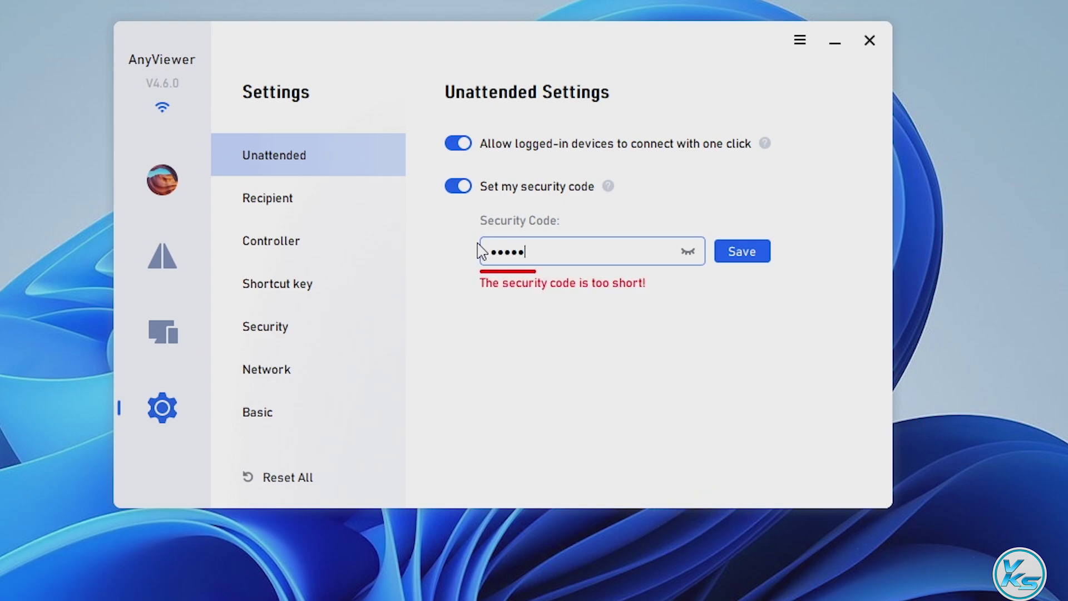
text(34567)
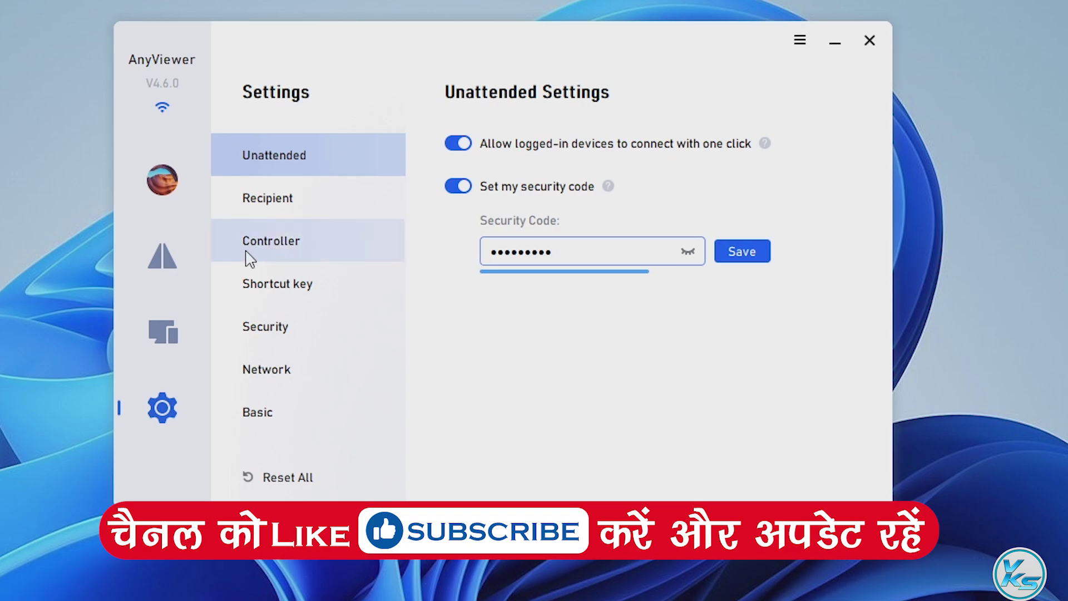
click(184, 259)
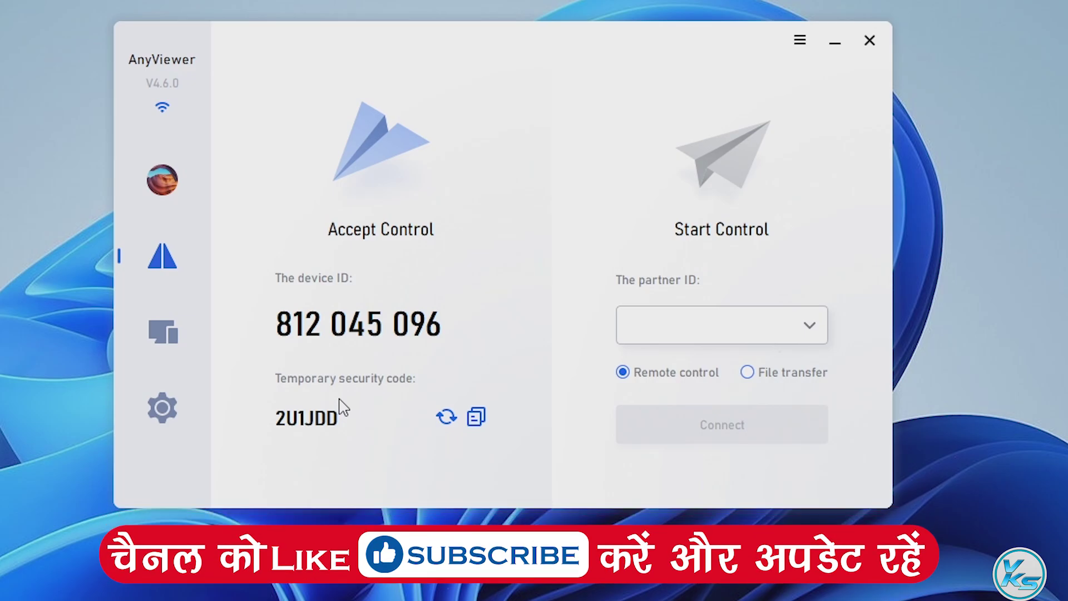
click(201, 405)
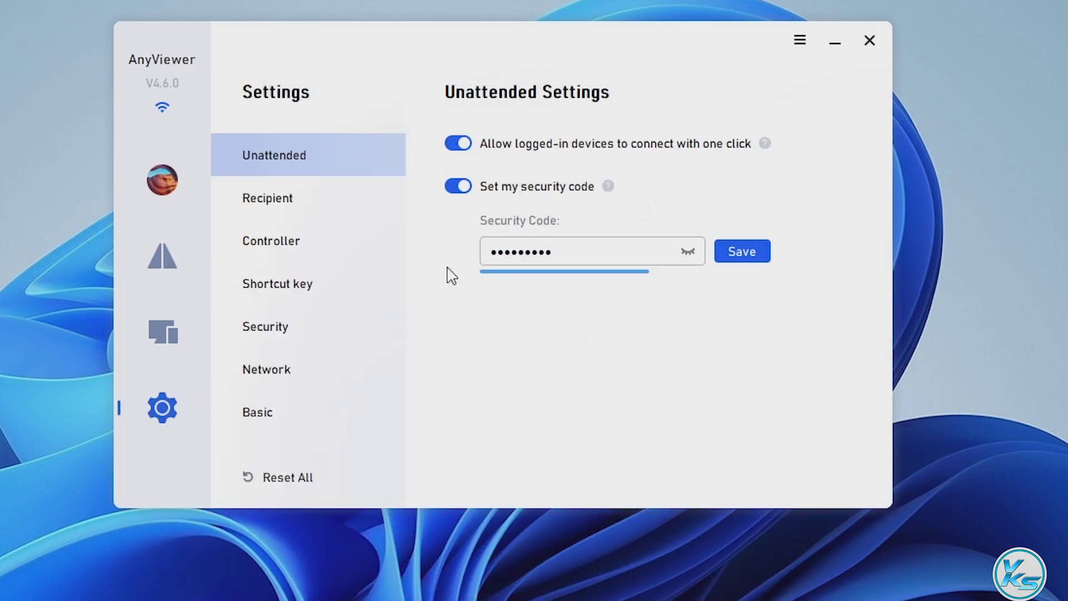
click(551, 260)
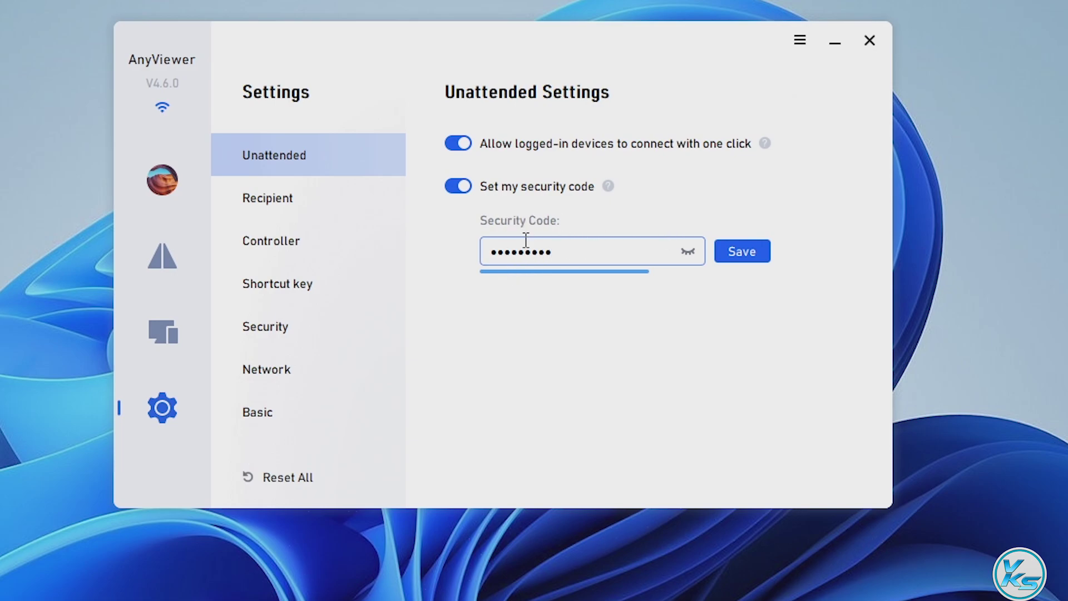
click(450, 190)
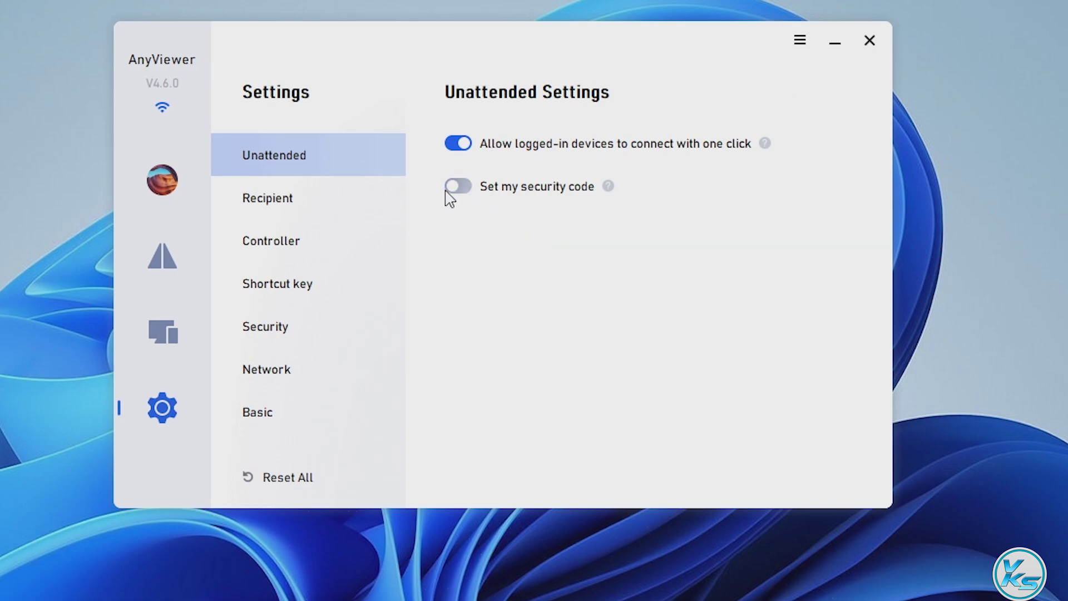
click(322, 208)
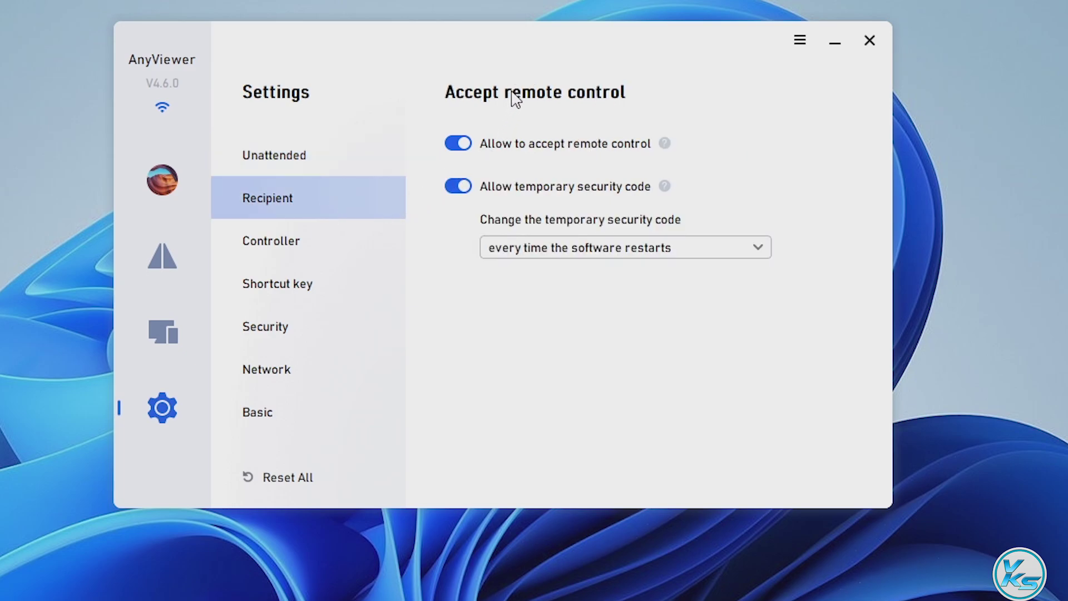
Review the Recipient temporary-code change options, leaving the current choice unchanged.
click(650, 260)
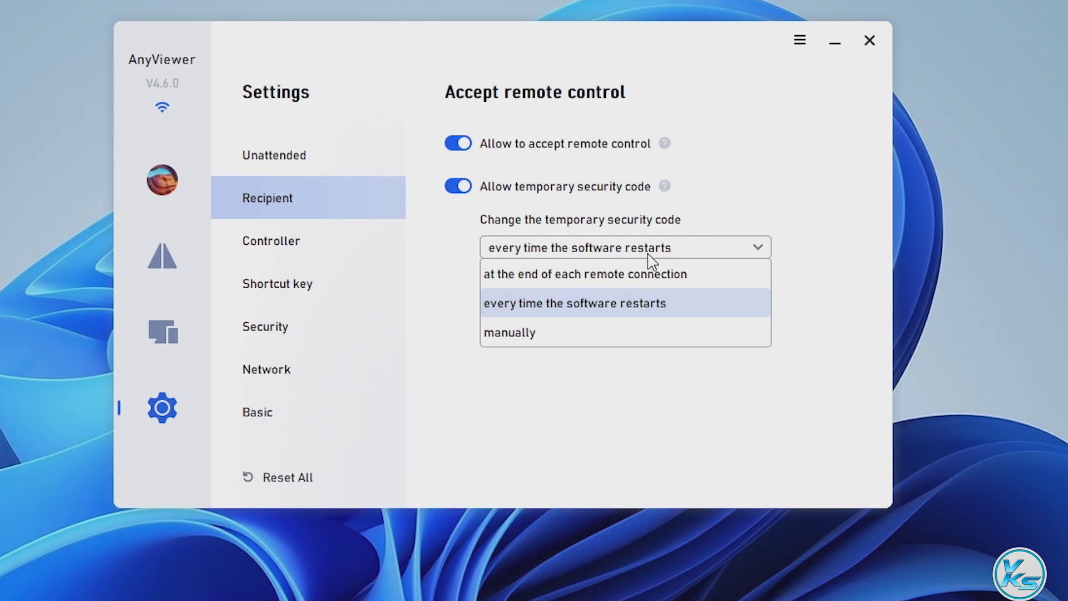
click(650, 257)
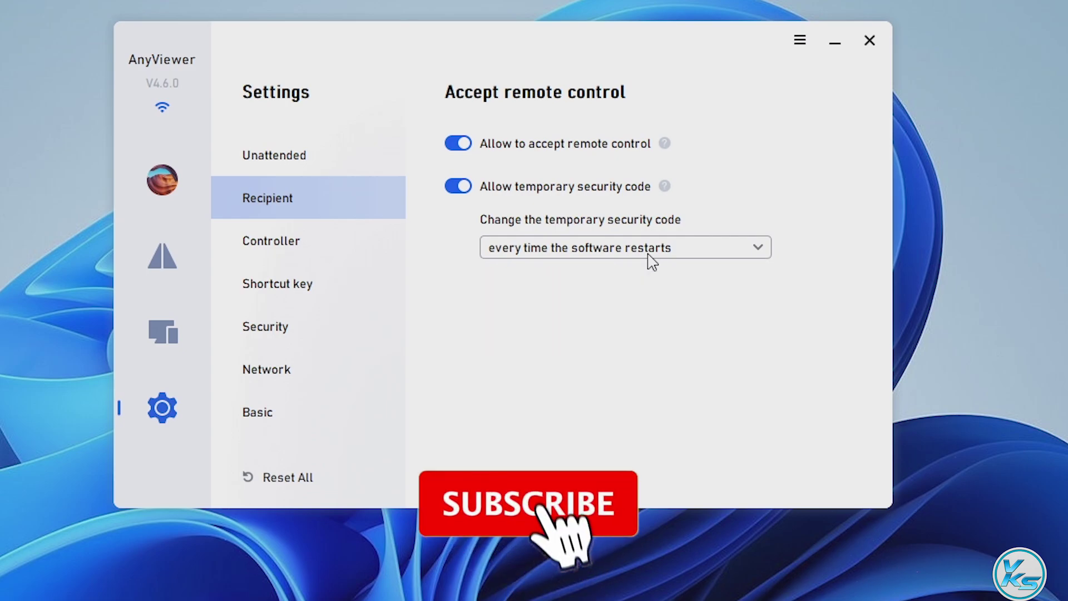
click(649, 257)
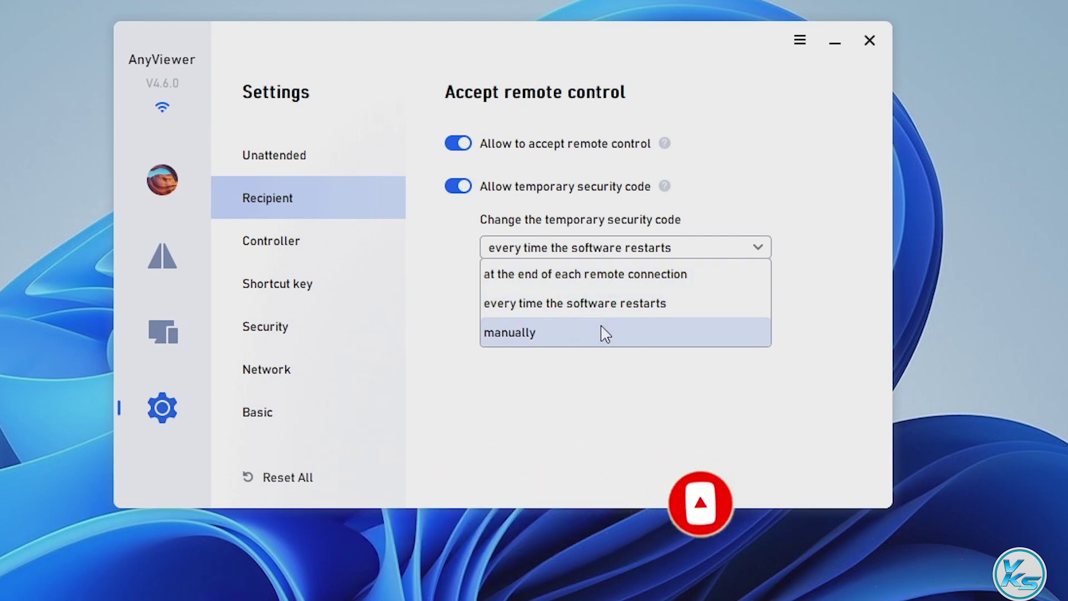
click(717, 390)
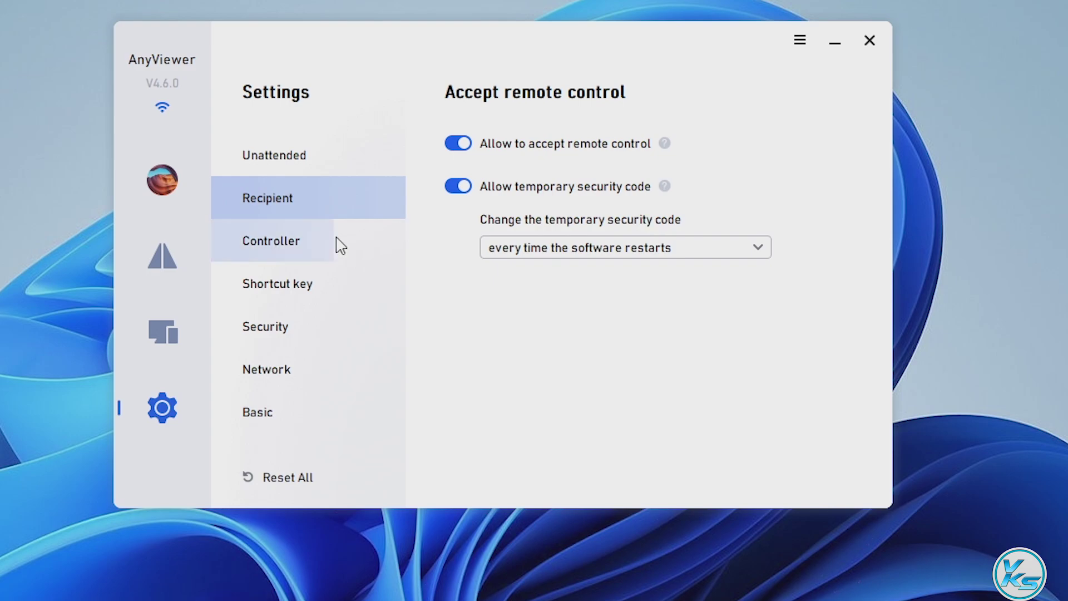
Check Controller image quality levels keeping Balanced (Default), then view Shortcut key settings.
click(317, 247)
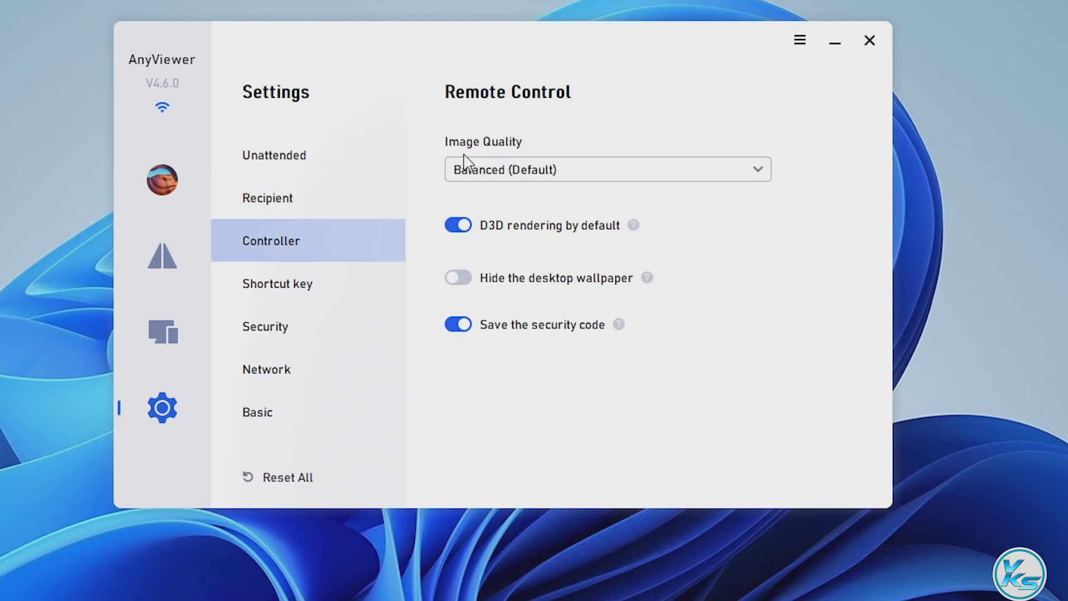
click(576, 177)
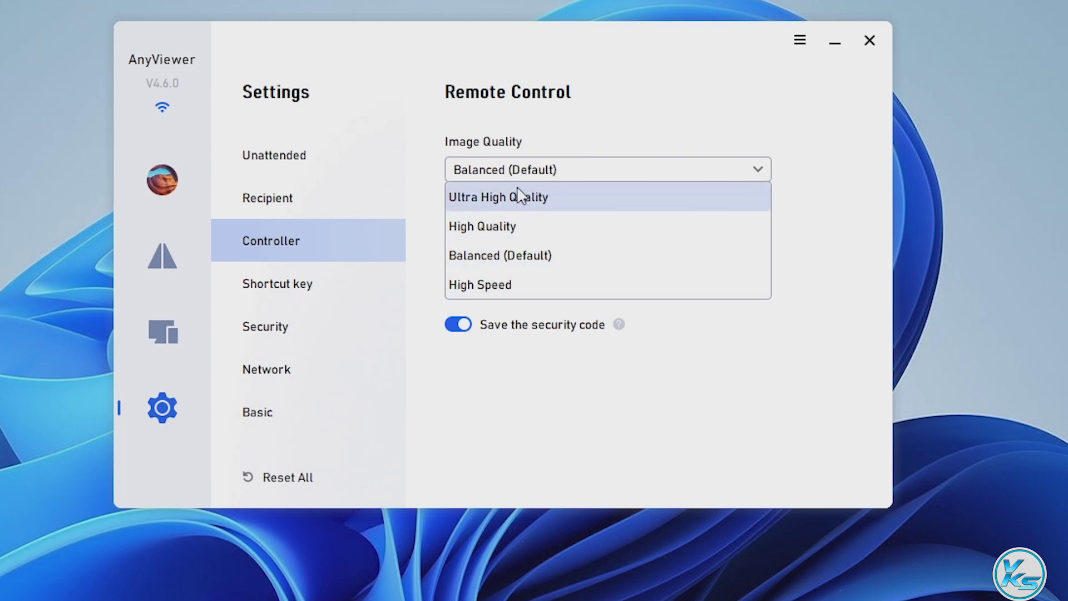
click(611, 136)
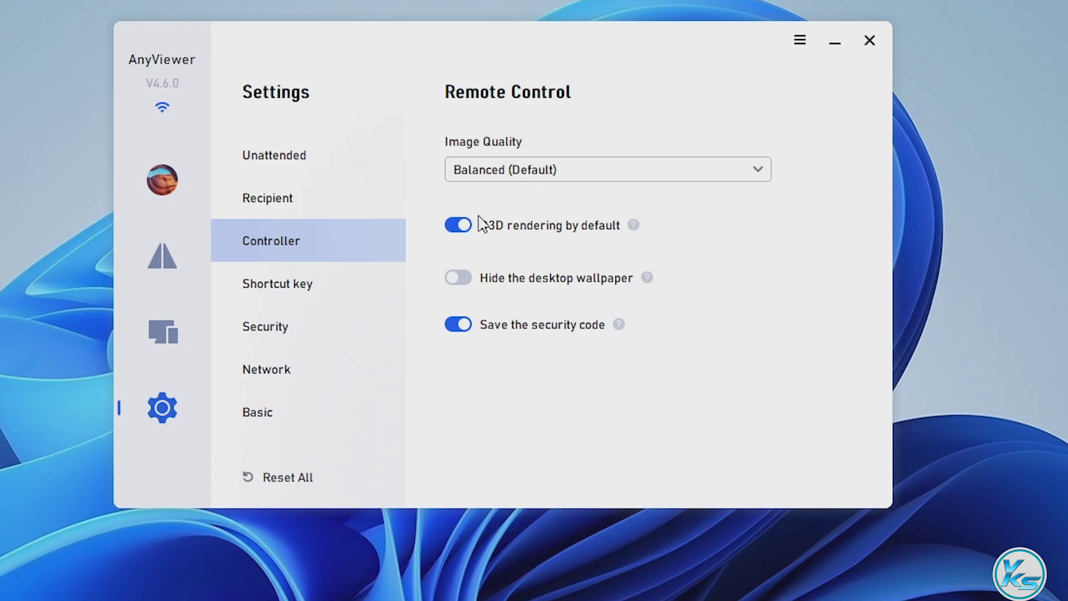
click(337, 286)
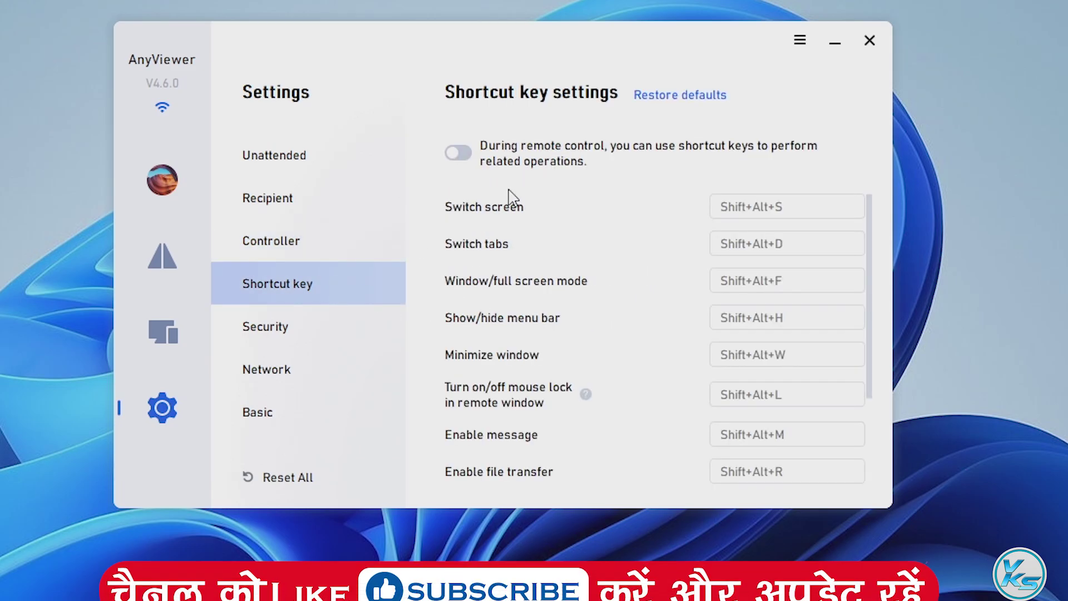
Toggle the 10-minute interface lock on and back off, then view Network proxy and Basic settings.
scroll(508, 200, down, 3)
scroll(572, 283, up, 3)
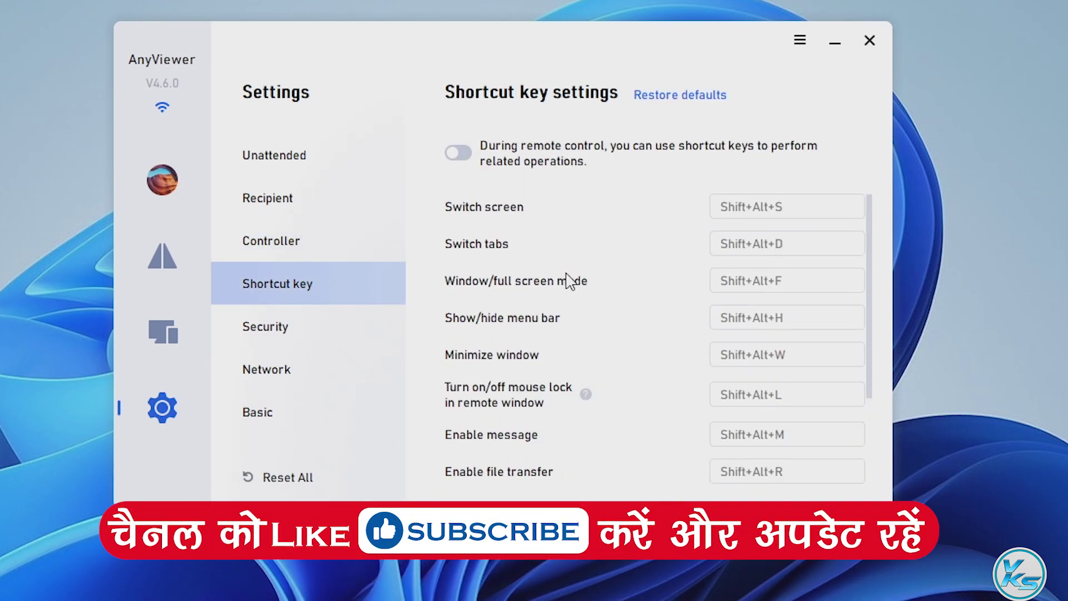
click(320, 345)
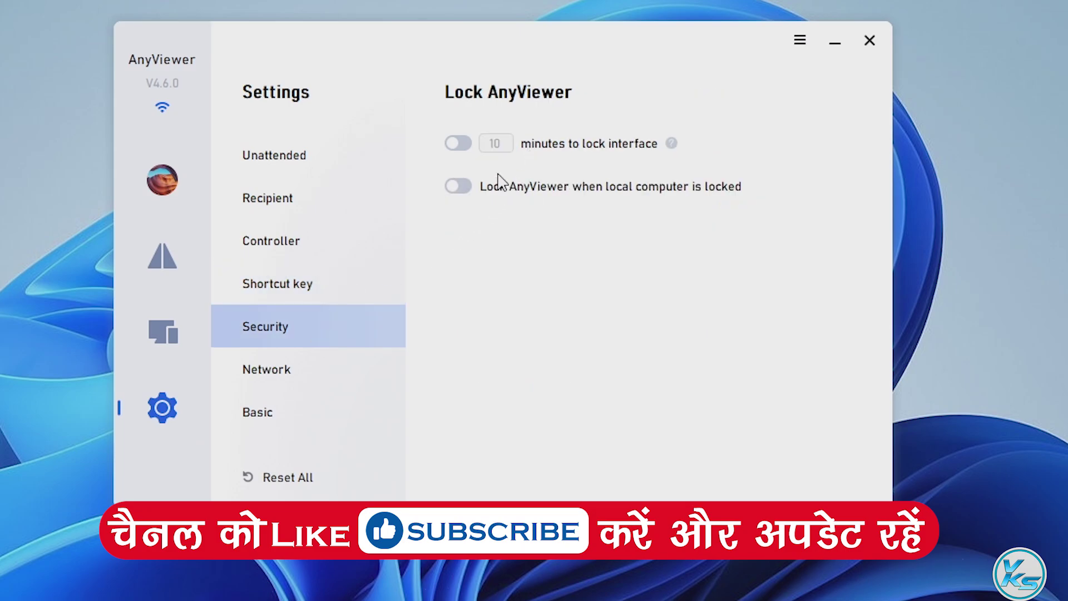
click(461, 146)
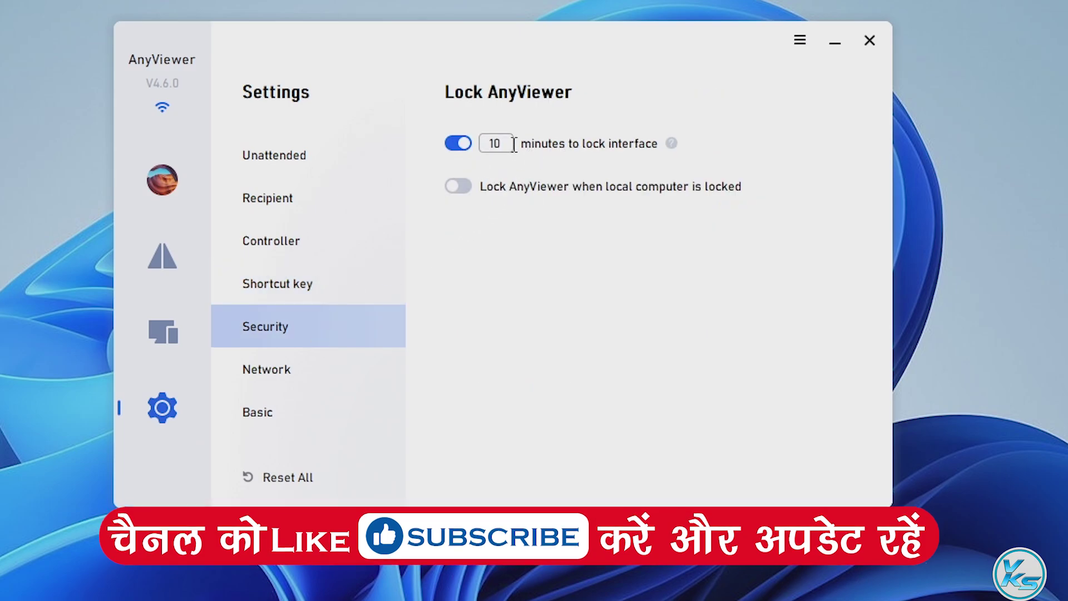
click(469, 145)
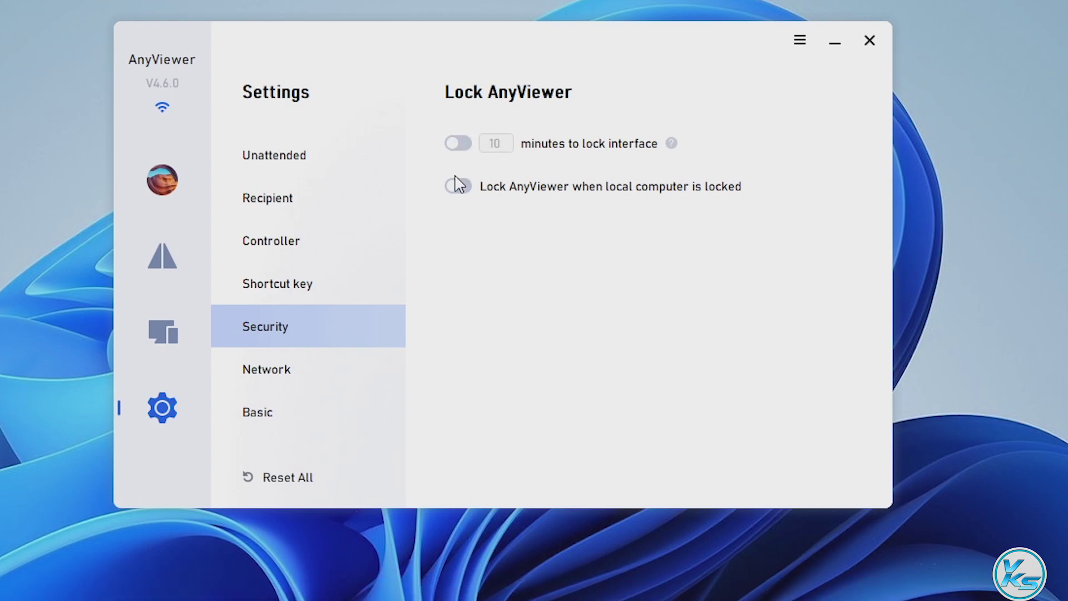
click(308, 386)
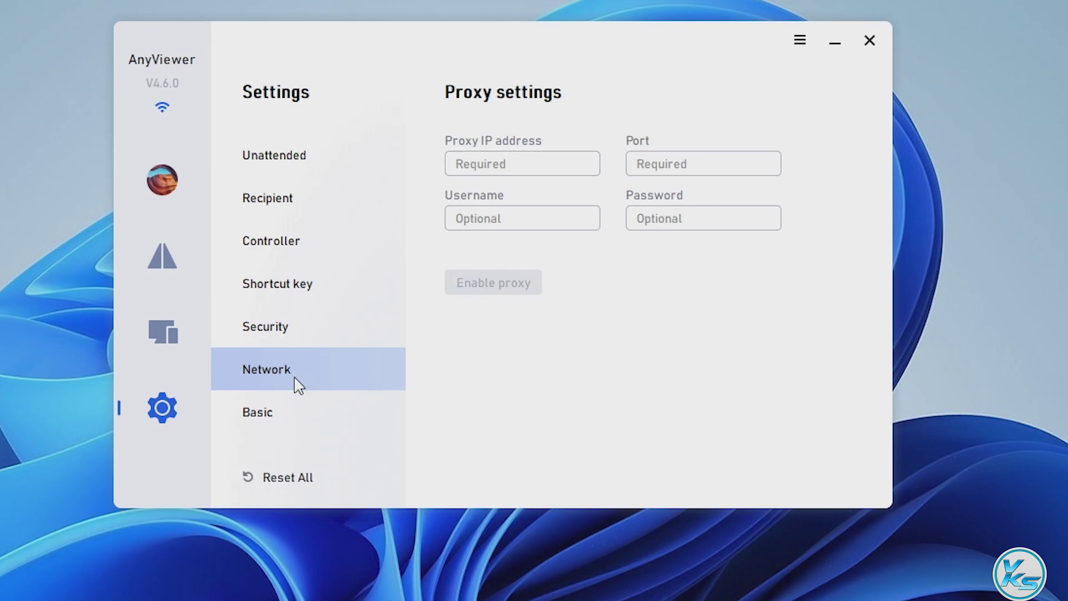
click(278, 412)
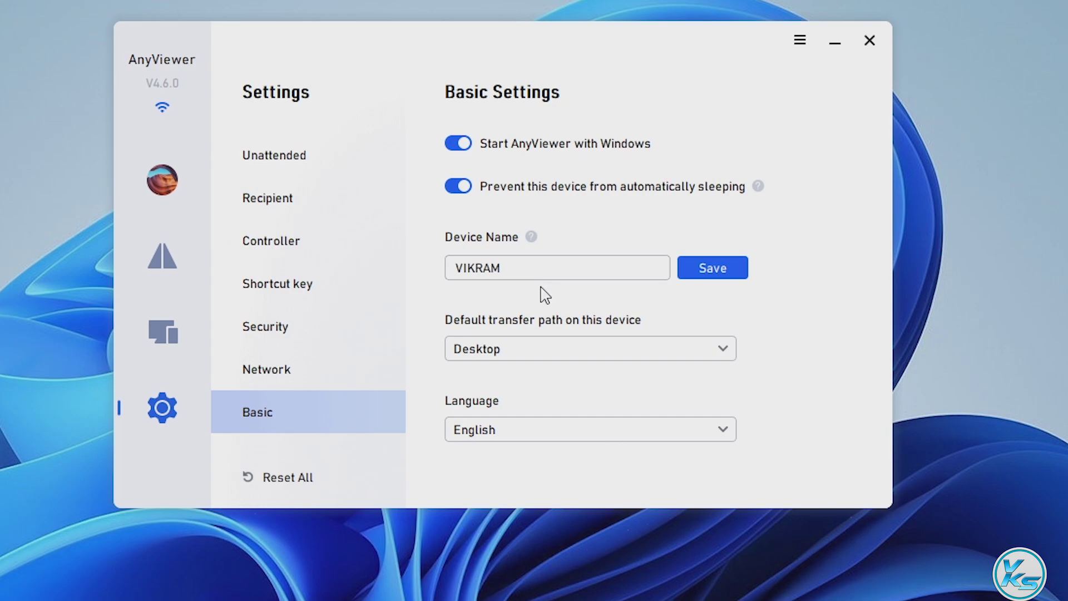
Keep Desktop as transfer path and English as language, then return to the connection page.
click(723, 350)
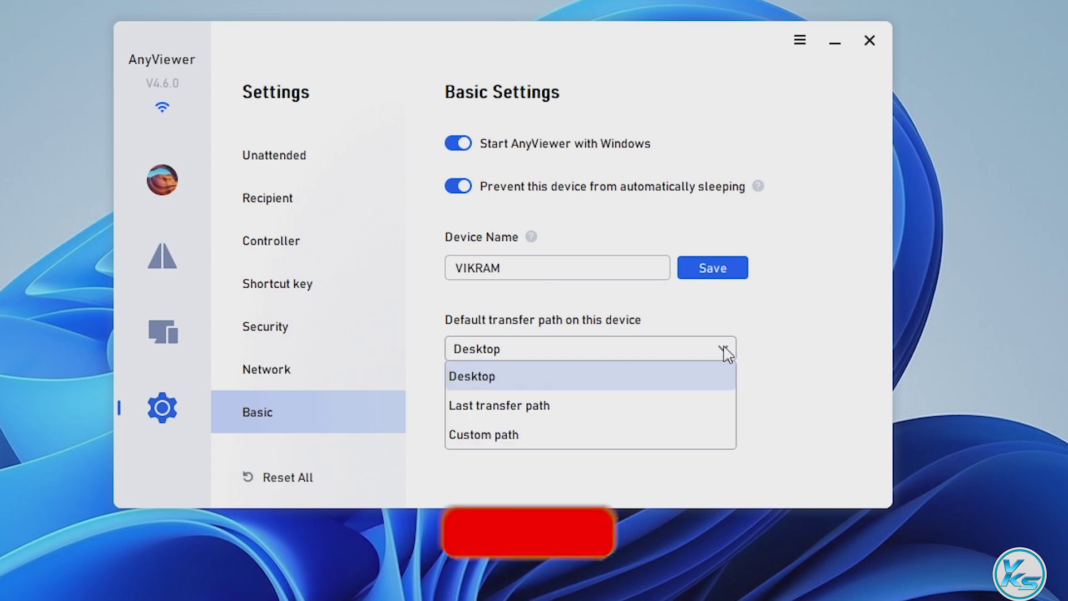
click(723, 350)
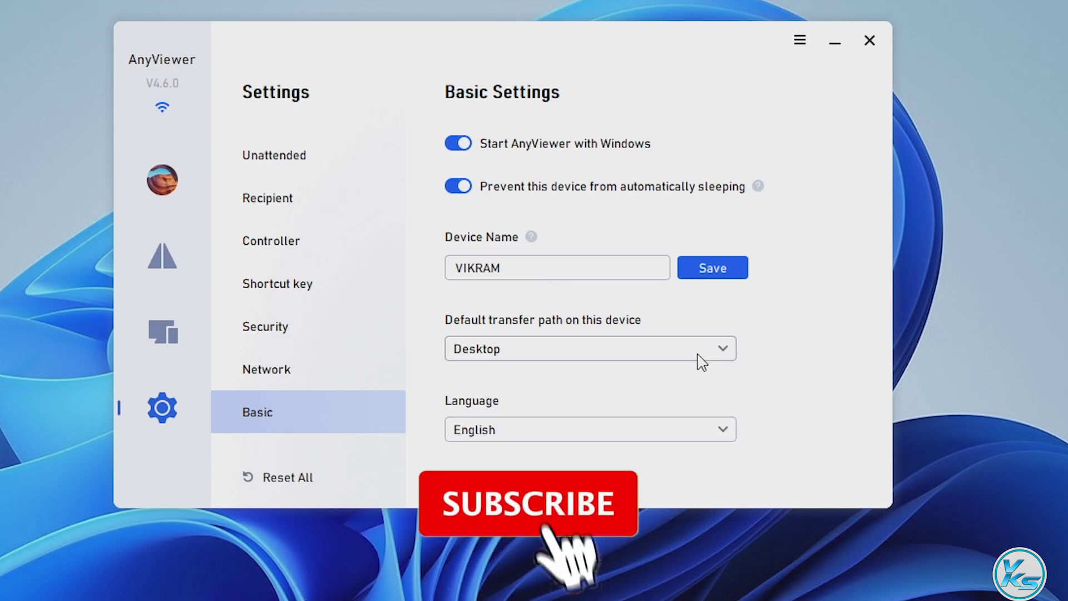
click(656, 430)
click(656, 430)
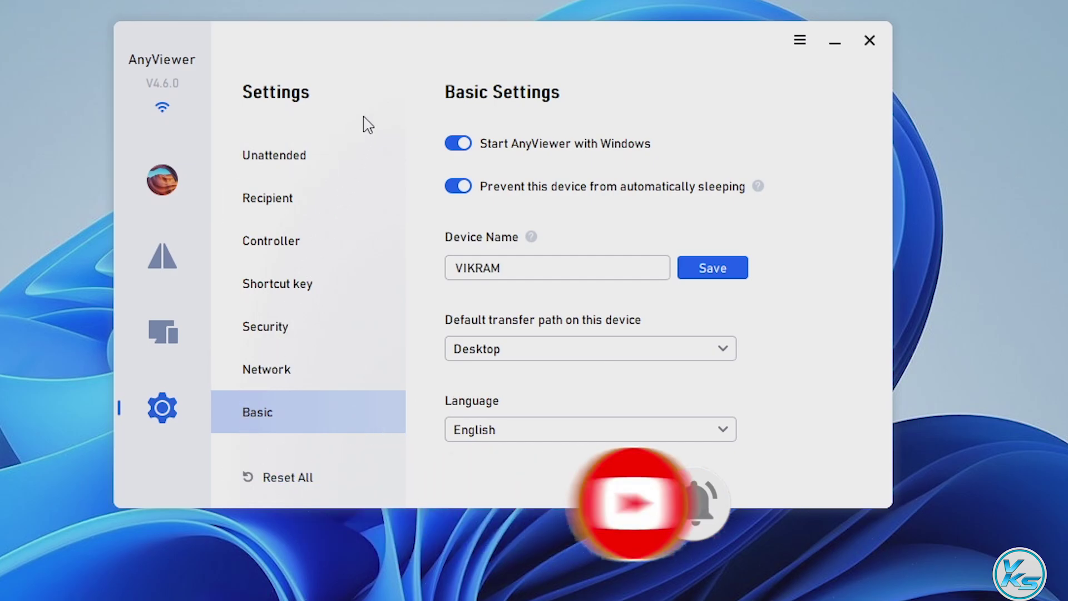
click(165, 267)
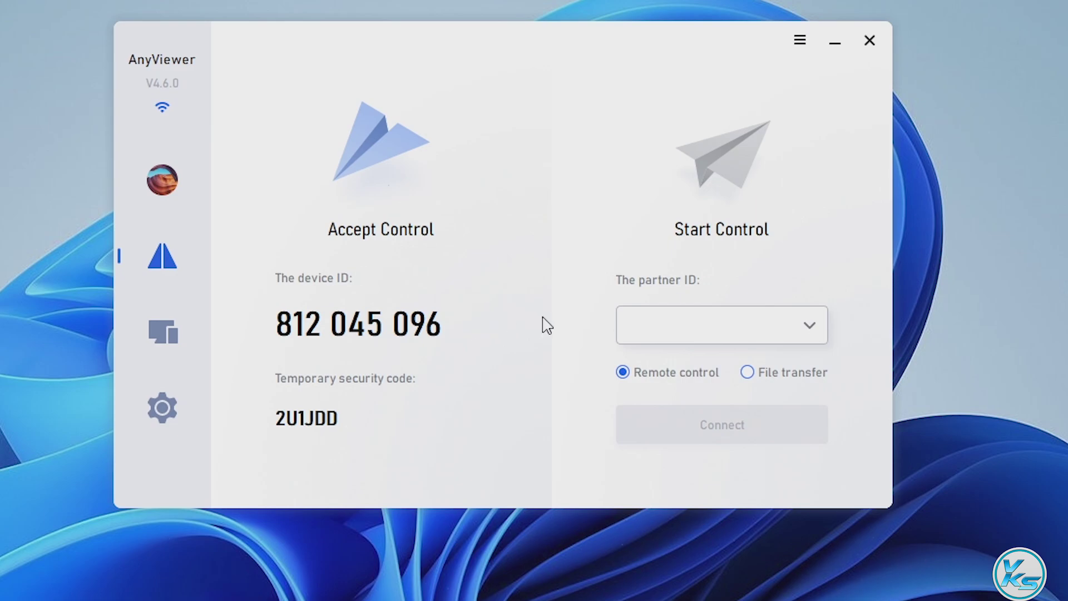
Enter the partner's device ID under Start Control and connect with Remote control.
mouse_move(450, 345)
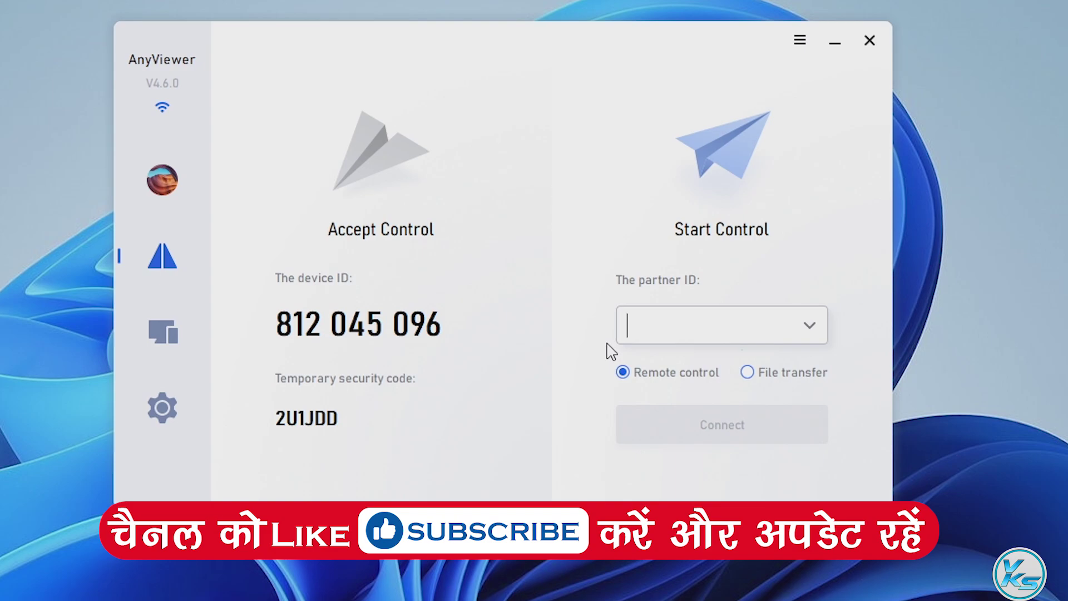
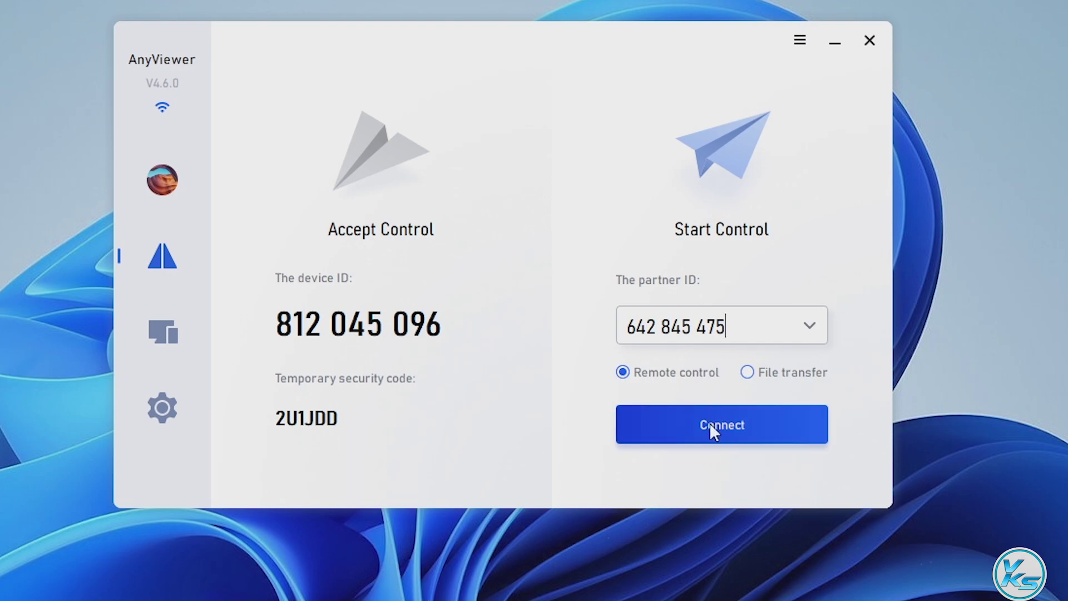
click(713, 444)
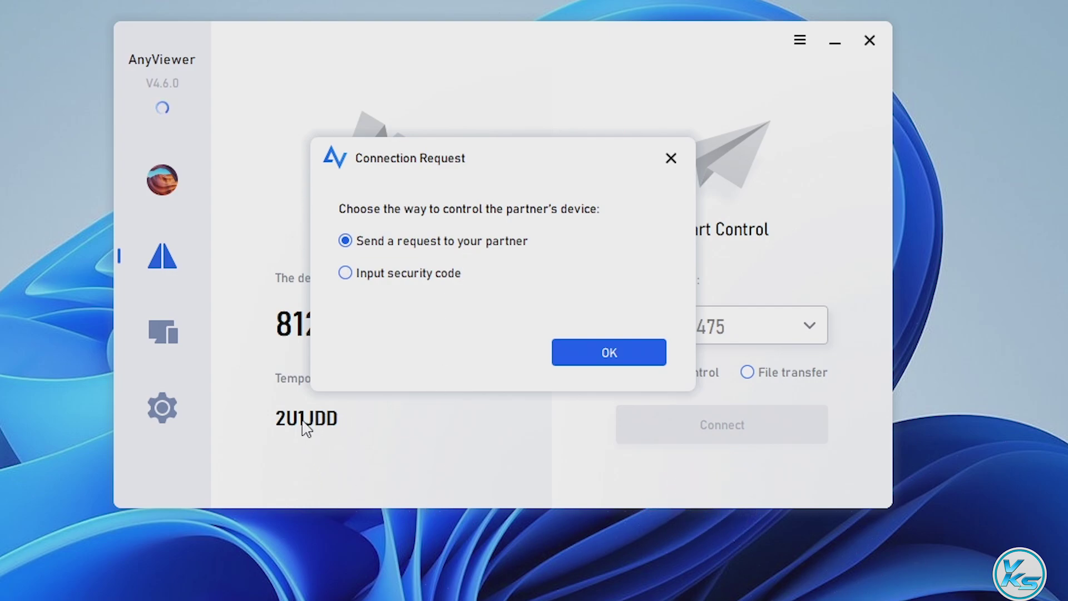
Choose Input security code, enter the partner's security code, and confirm the request.
click(363, 273)
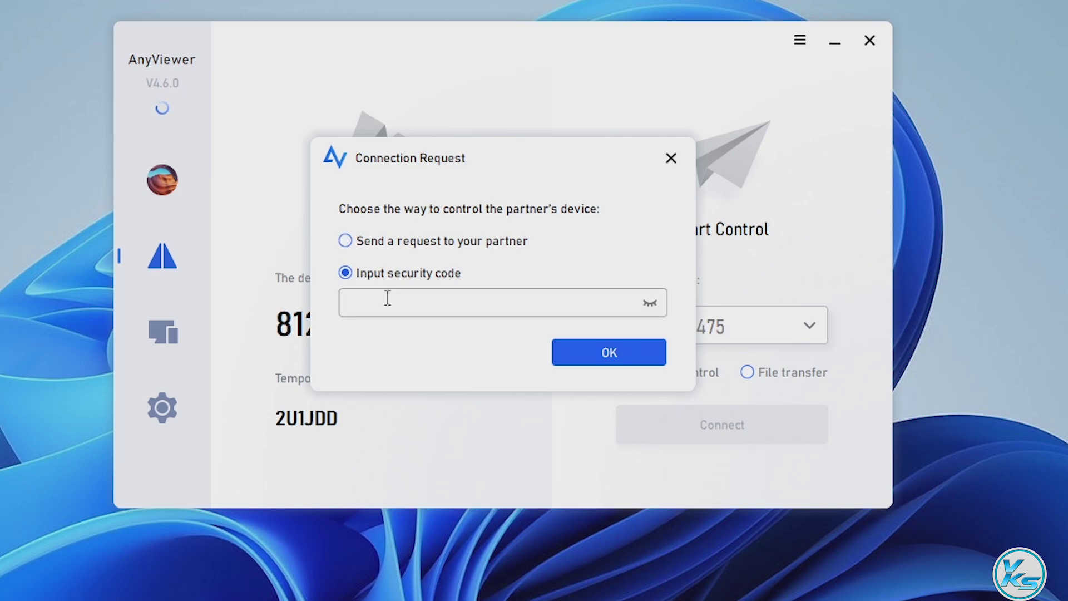
click(411, 301)
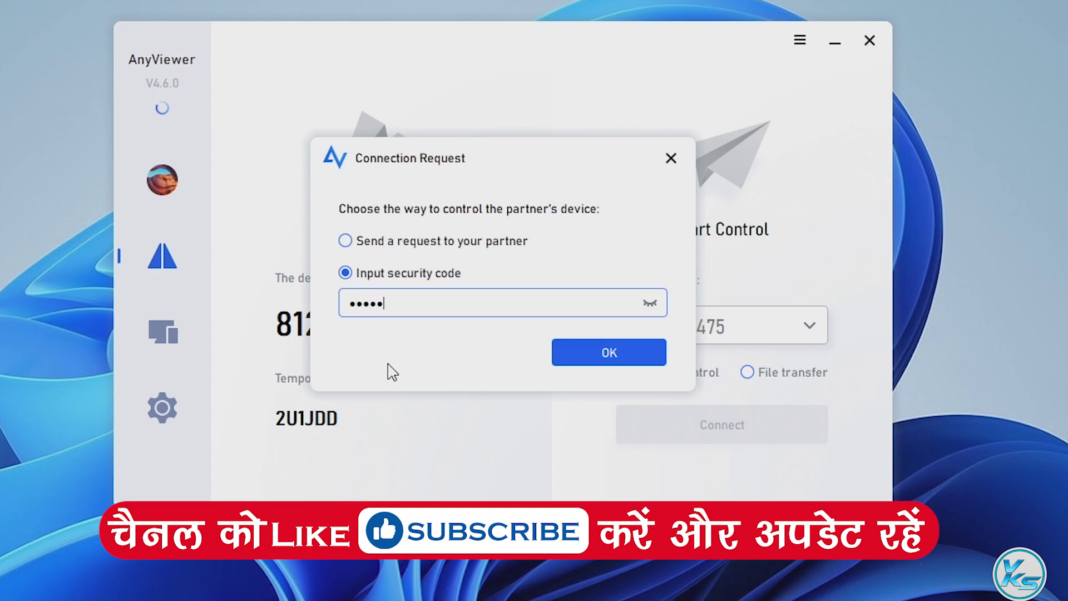
text(x)
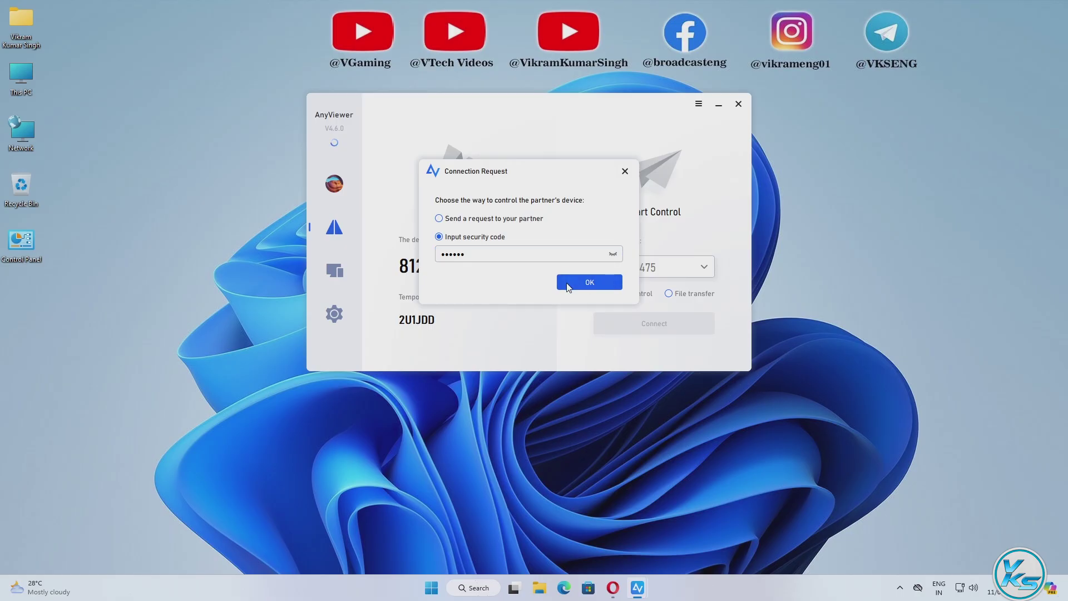
click(569, 287)
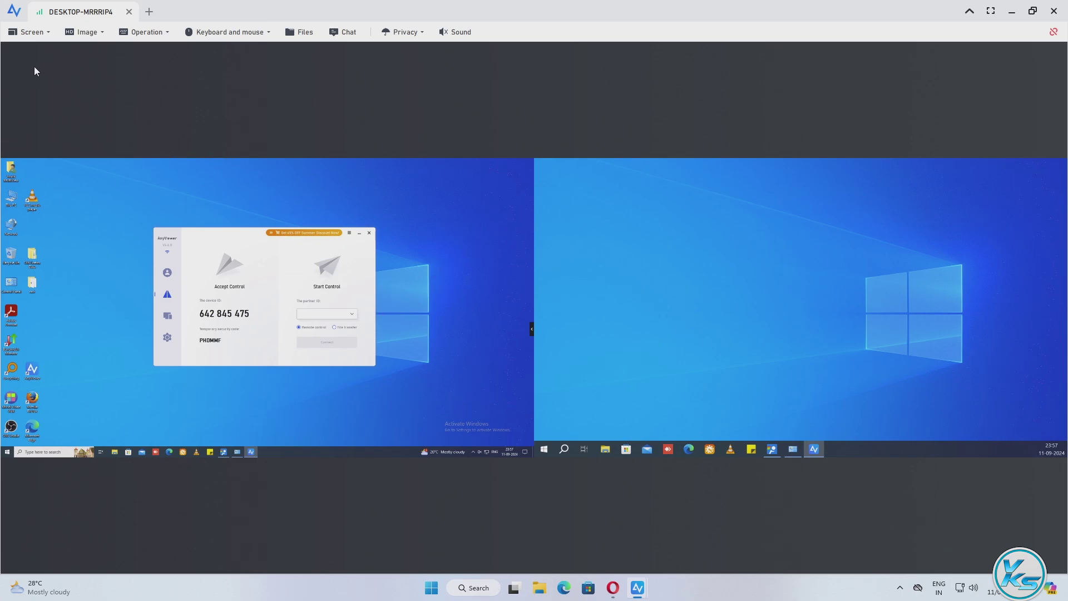
Open the session's Screen menu to list the partner's viewable screens.
click(31, 37)
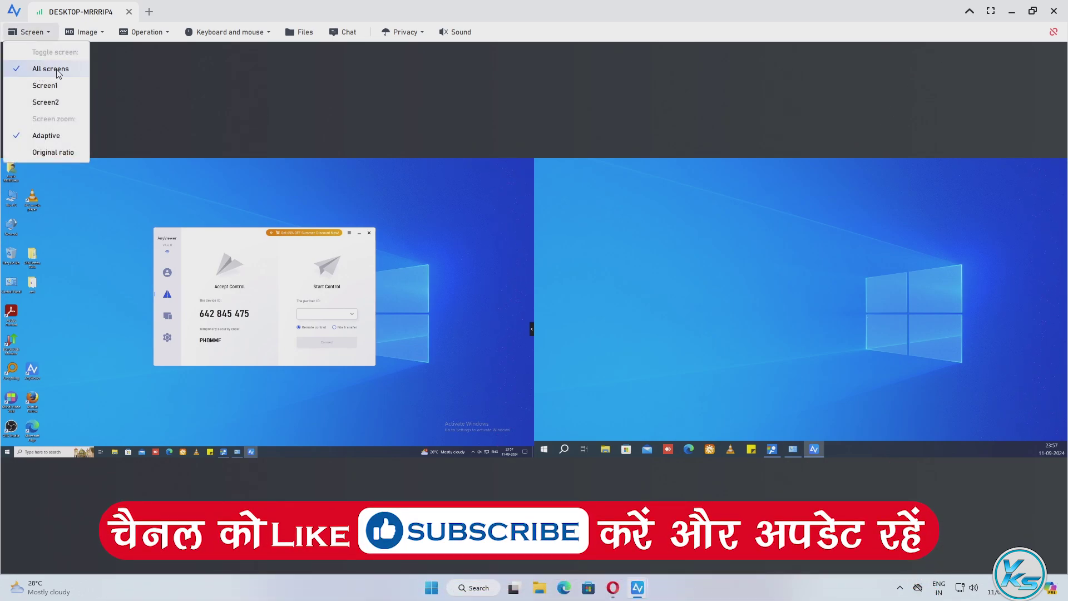
Switch the remote view to Screen2, then Screen1, and show the Resolution options at 1920*1080.
click(59, 101)
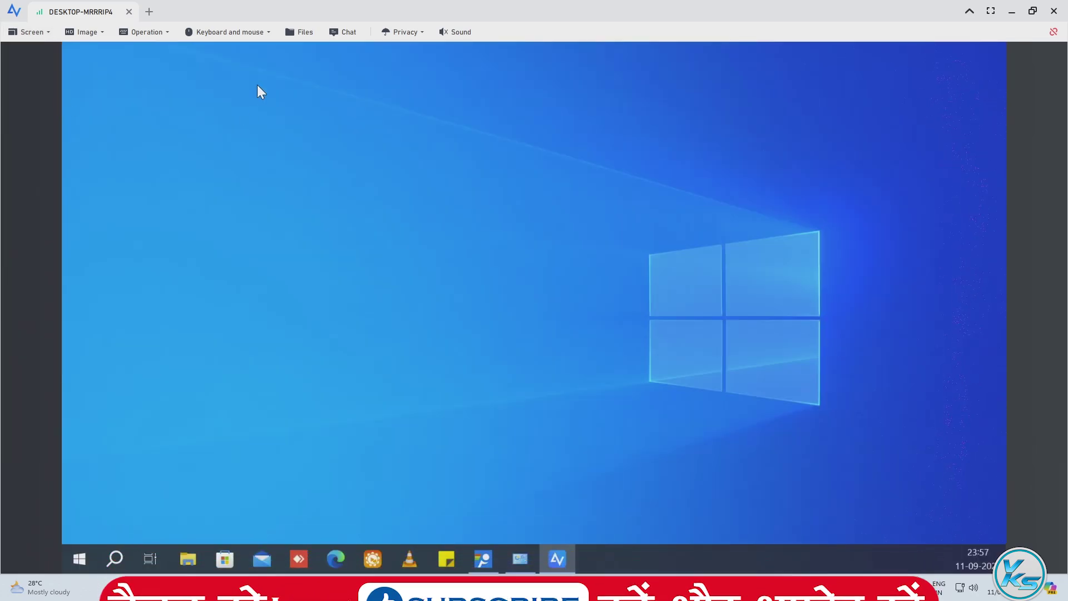
click(43, 35)
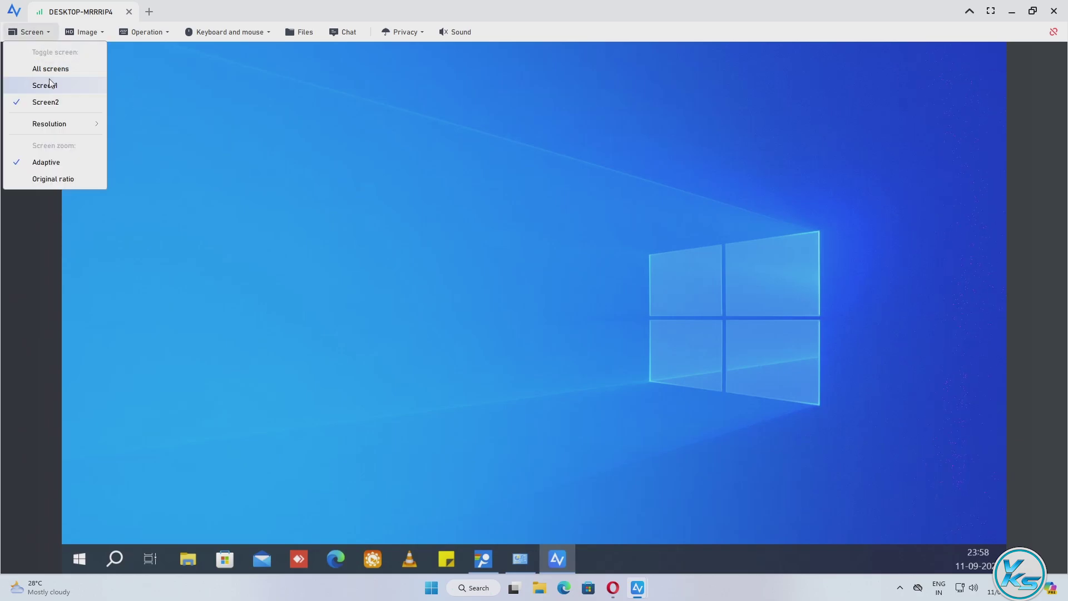
click(50, 85)
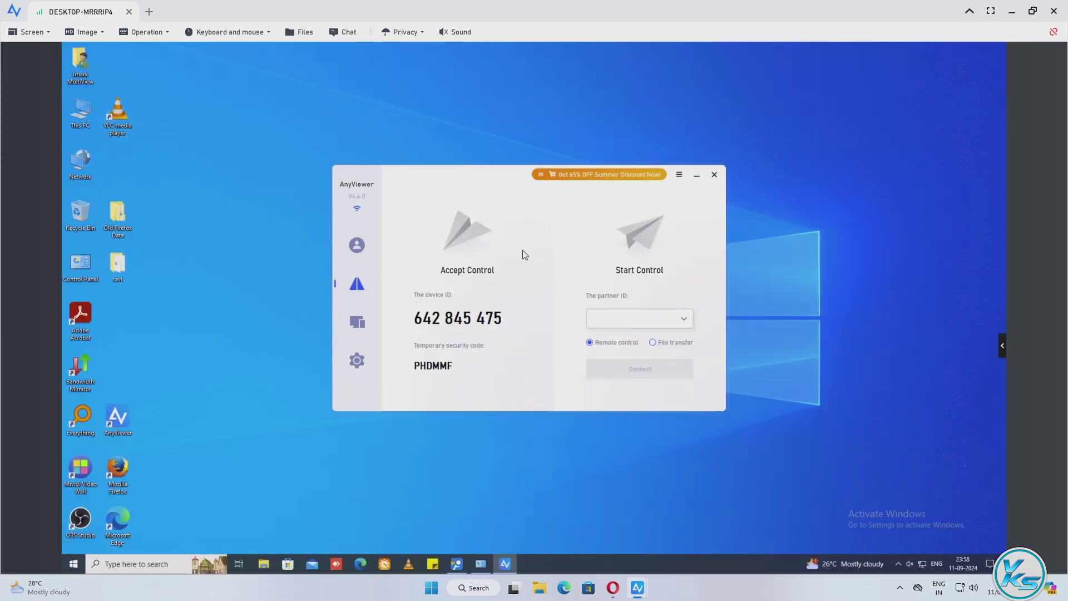
mouse_move(456, 323)
mouse_move(450, 373)
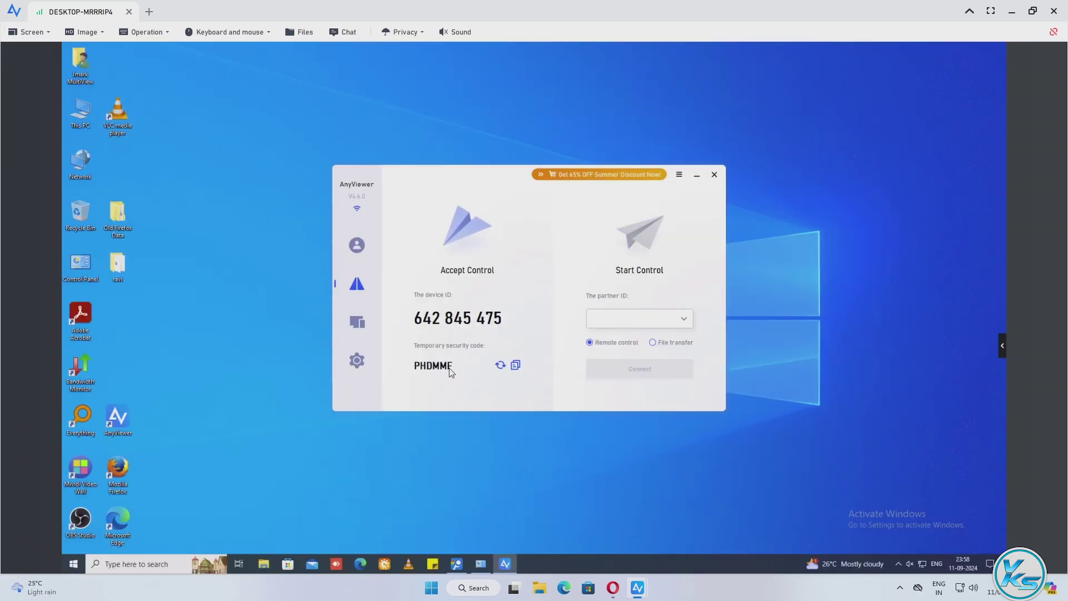
click(31, 33)
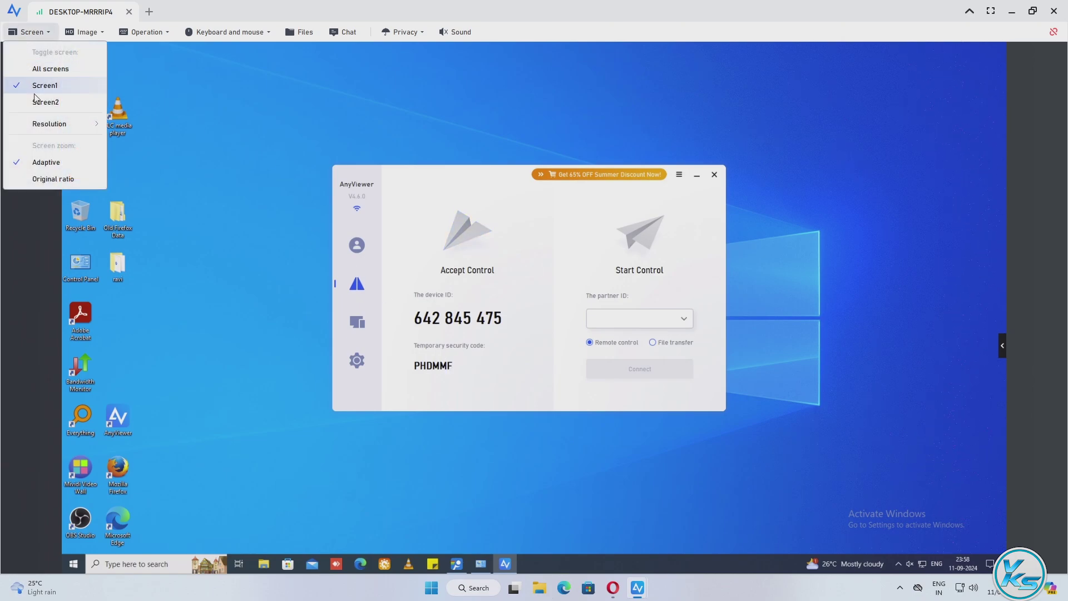
mouse_move(47, 126)
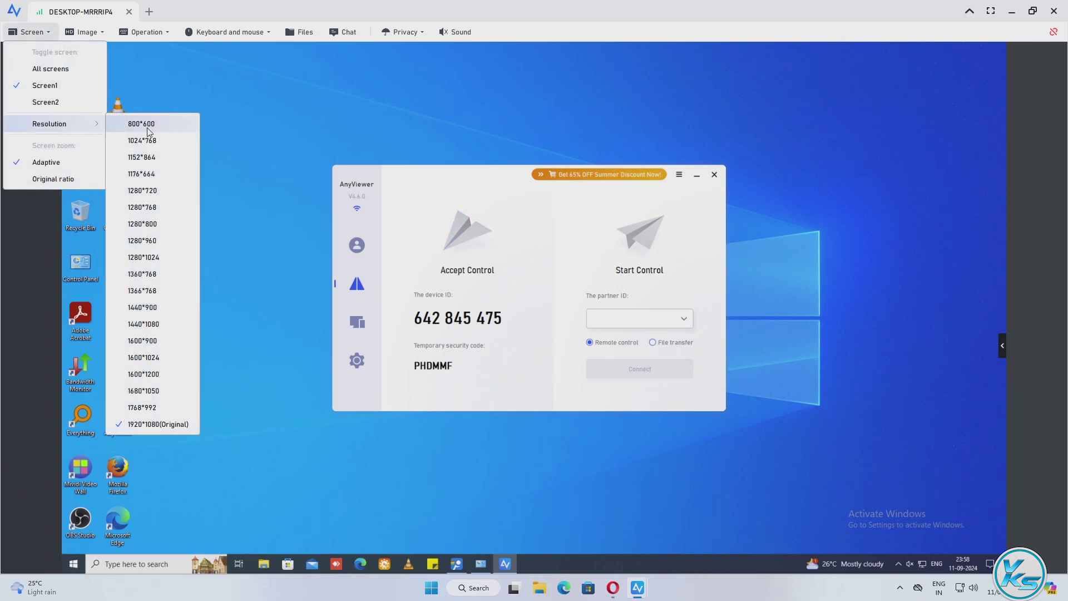